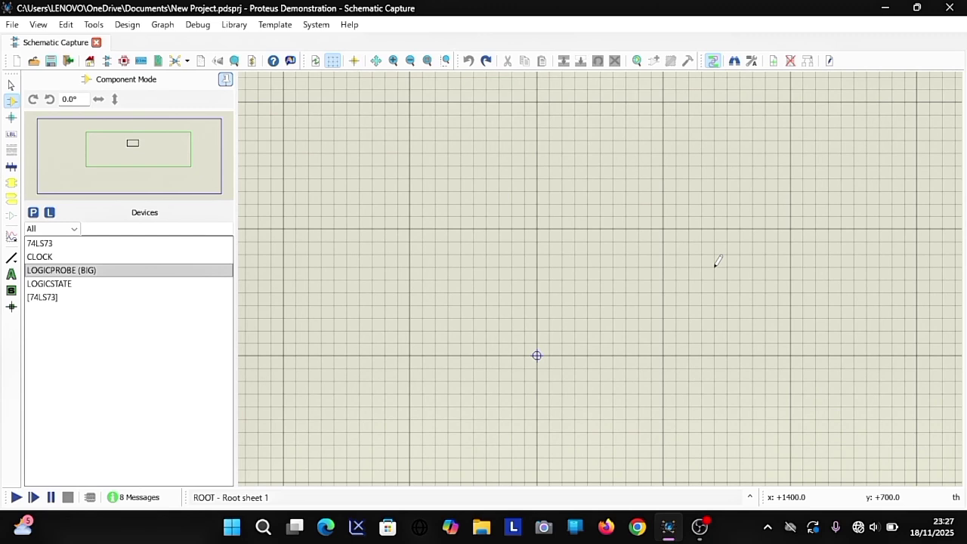
Place a 74LS73 JK flip-flop in the upper middle of the empty schematic sheet
click(163, 250)
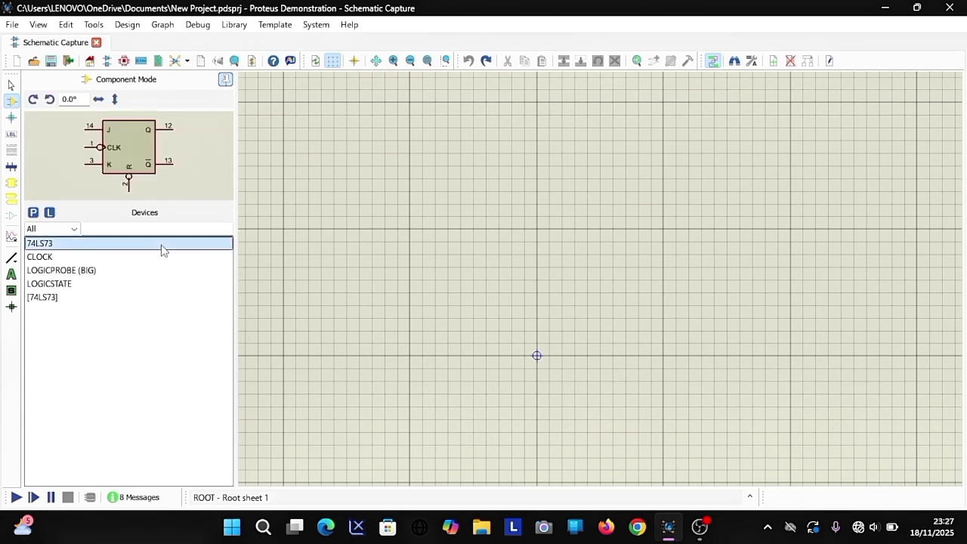
click(522, 192)
click(535, 139)
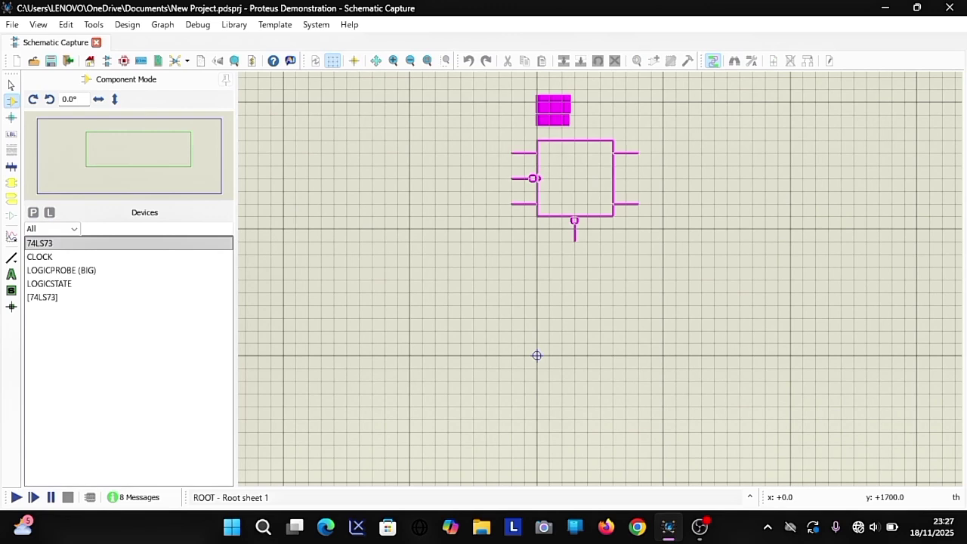
click(536, 139)
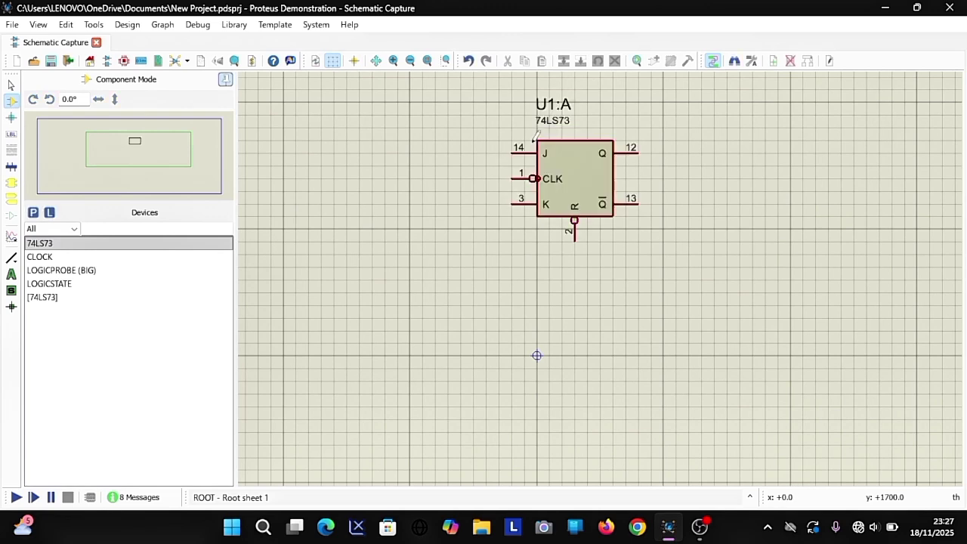
Place two LOGICSTATE inputs, one above the other, left of the flip-flop, with a CLOCK source between them
click(104, 287)
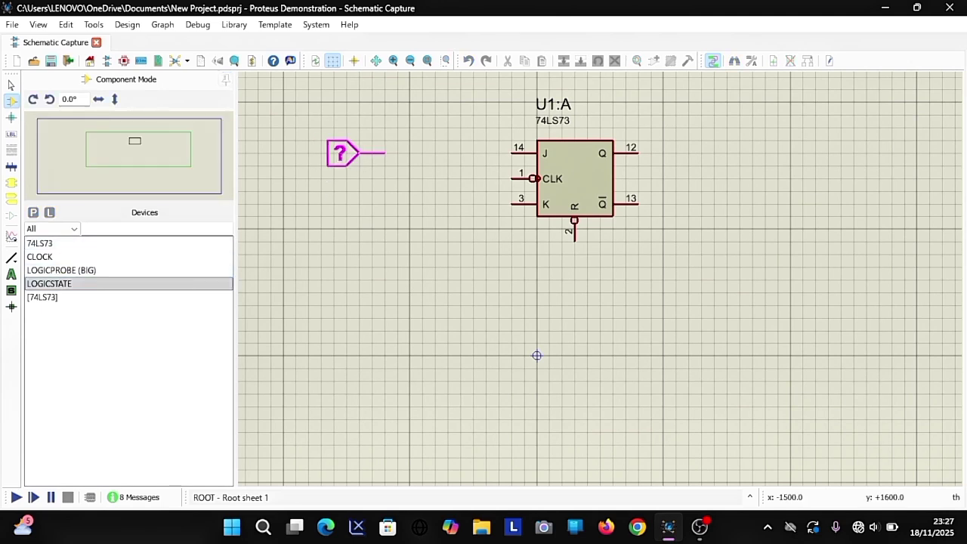
click(329, 153)
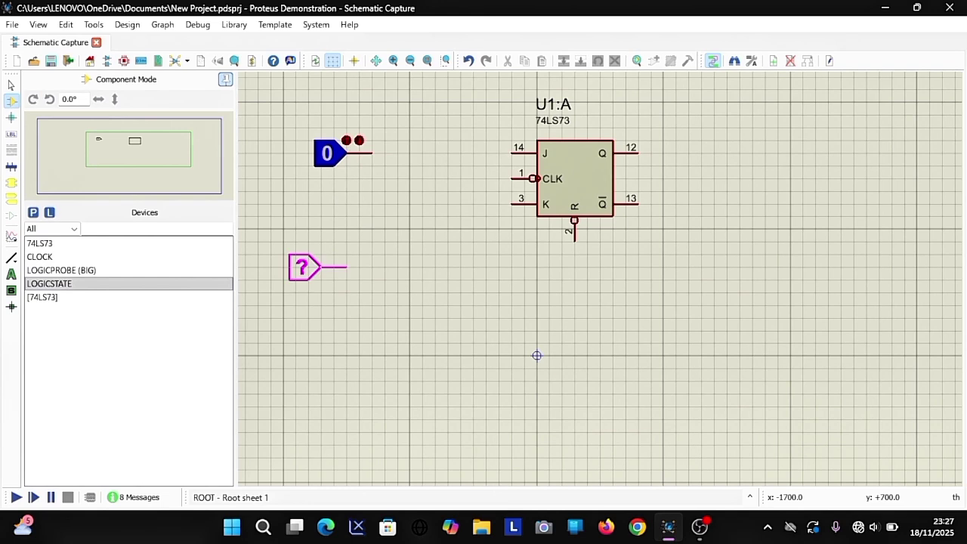
click(348, 263)
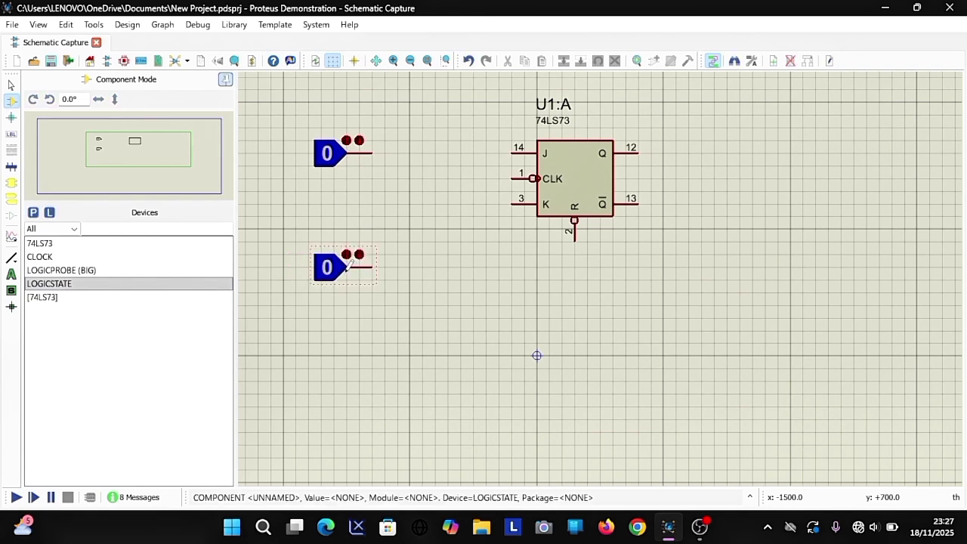
click(68, 257)
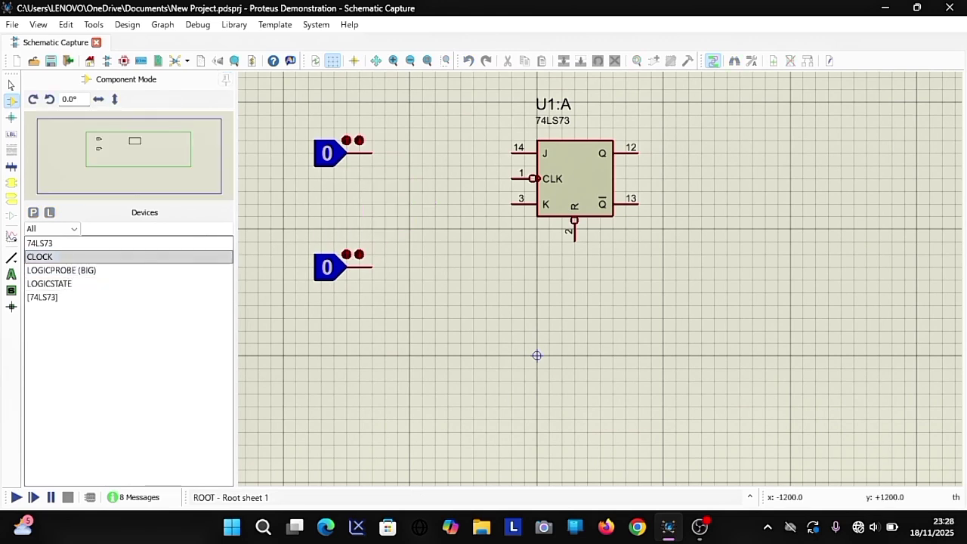
click(390, 189)
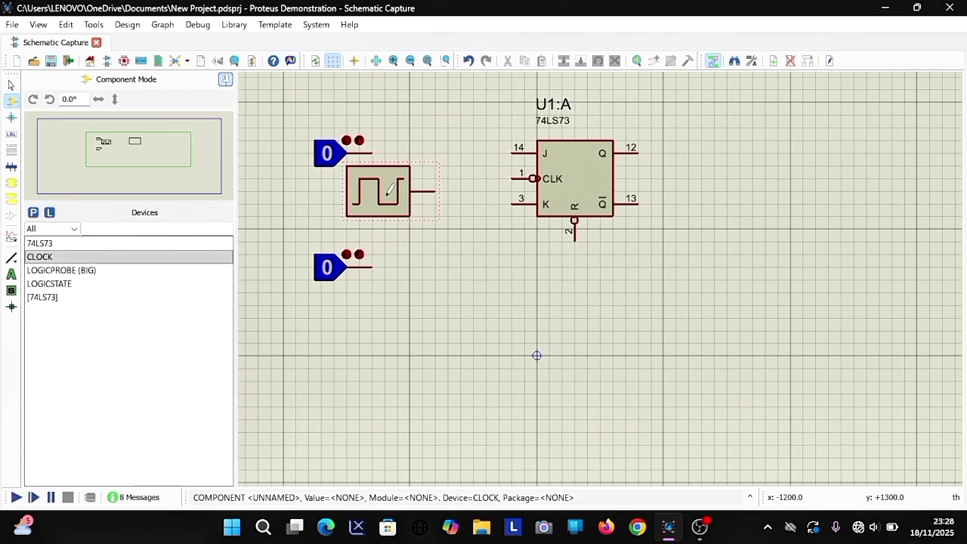
Wire the upper logic state to J, the lower one to K, and the clock source to CLK
click(373, 151)
click(514, 152)
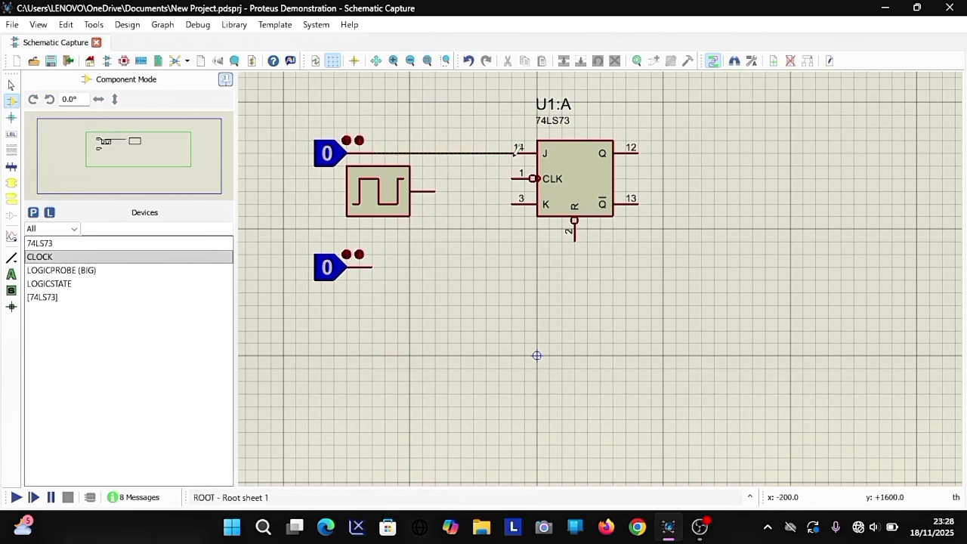
click(372, 267)
click(514, 203)
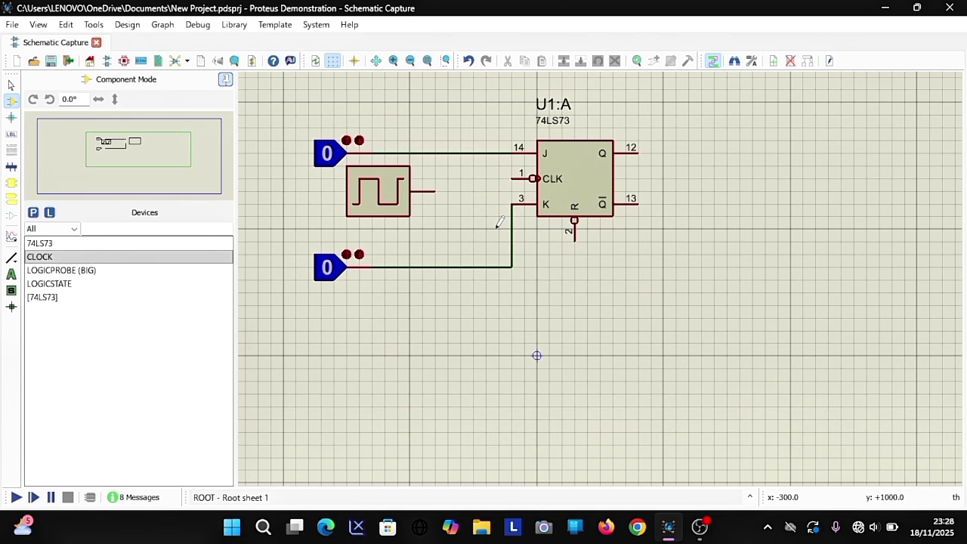
click(435, 192)
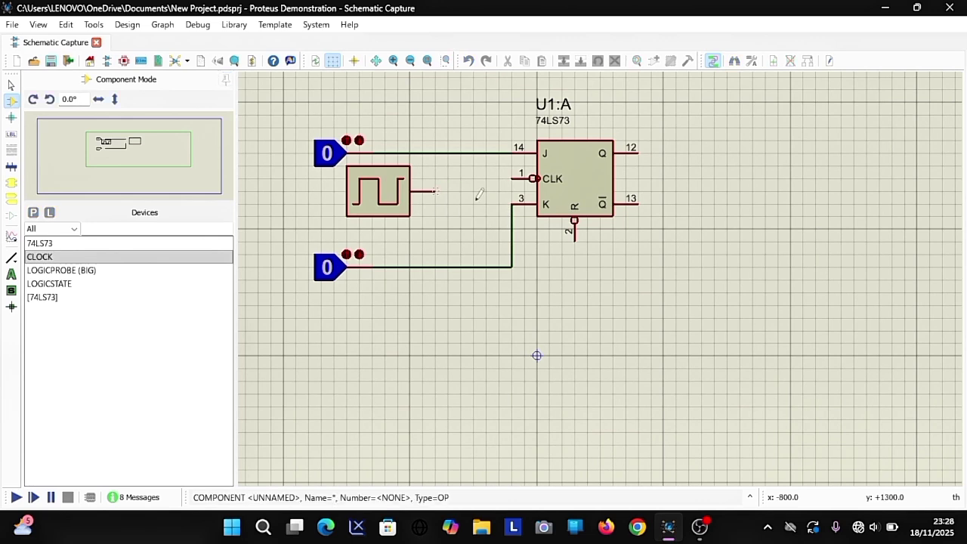
click(514, 178)
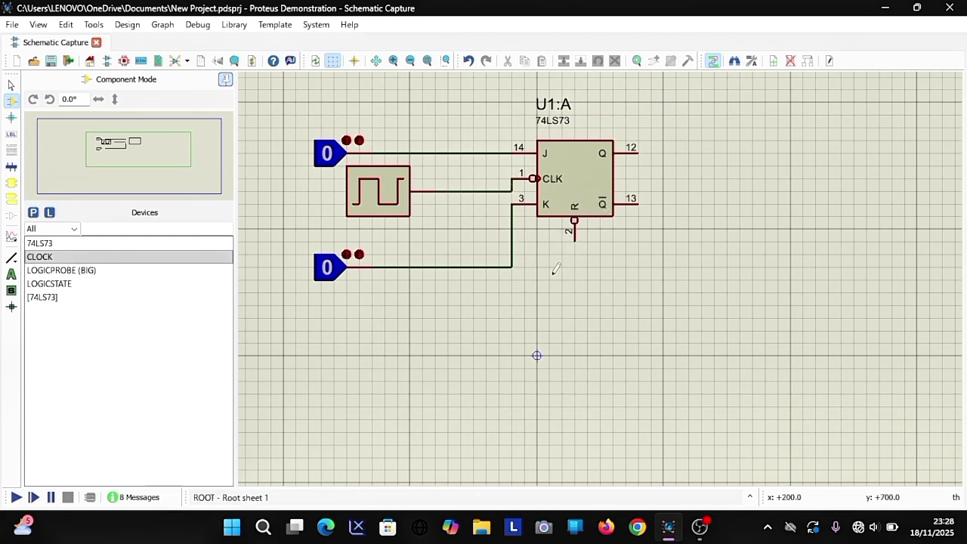
Add a third LOGICSTATE below the flip-flop and wire it to the reset pin R
click(154, 285)
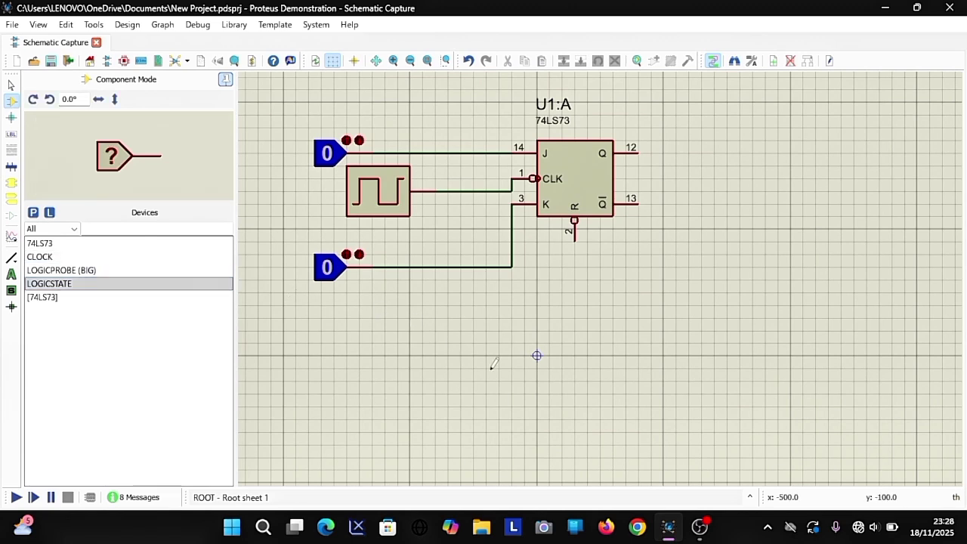
click(542, 323)
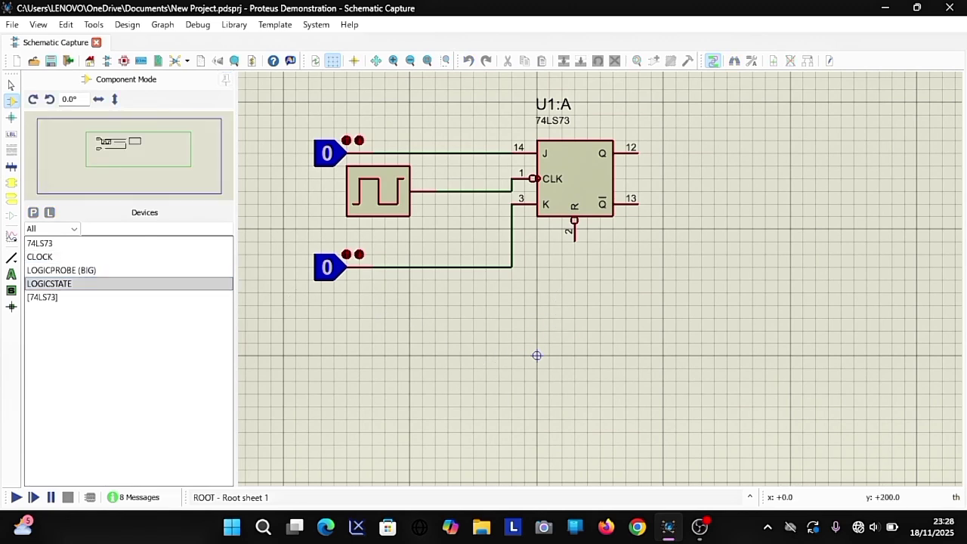
click(536, 331)
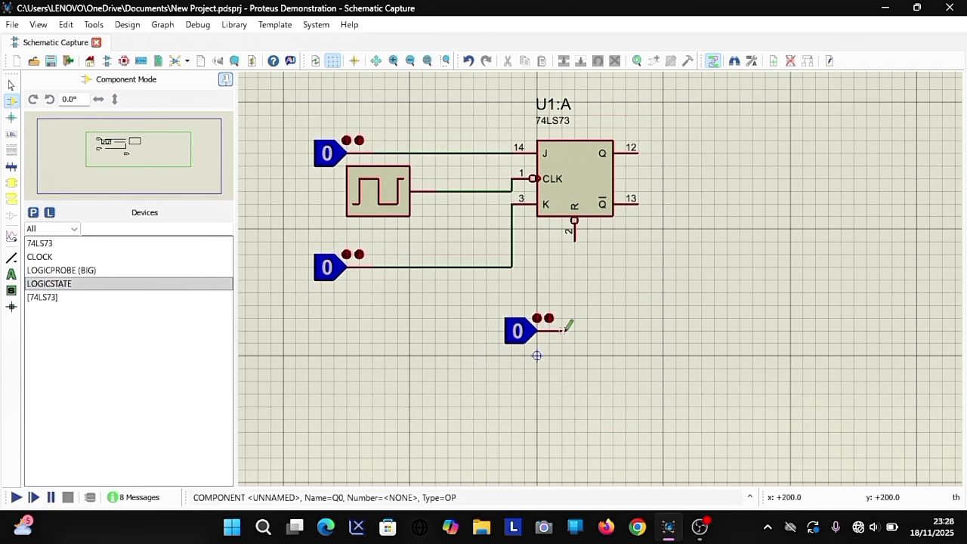
click(565, 330)
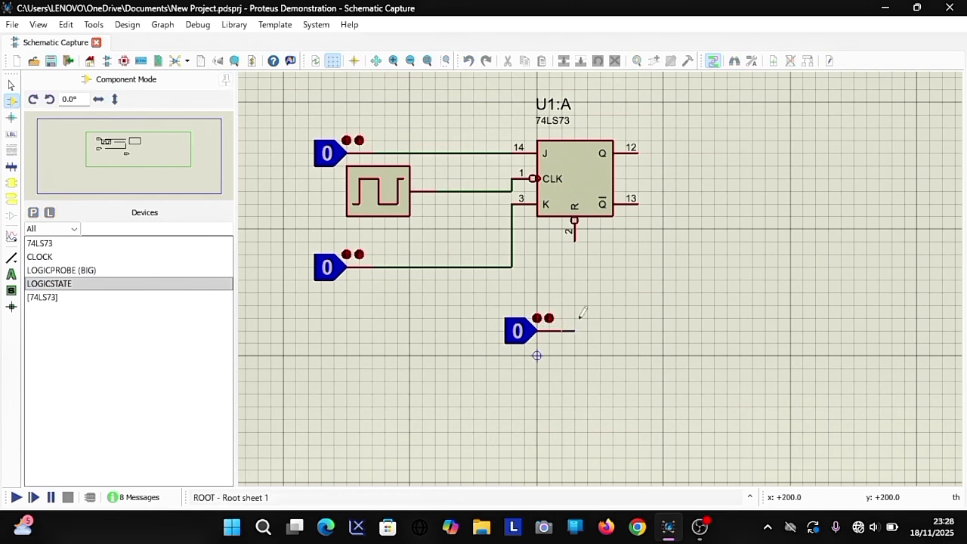
click(576, 239)
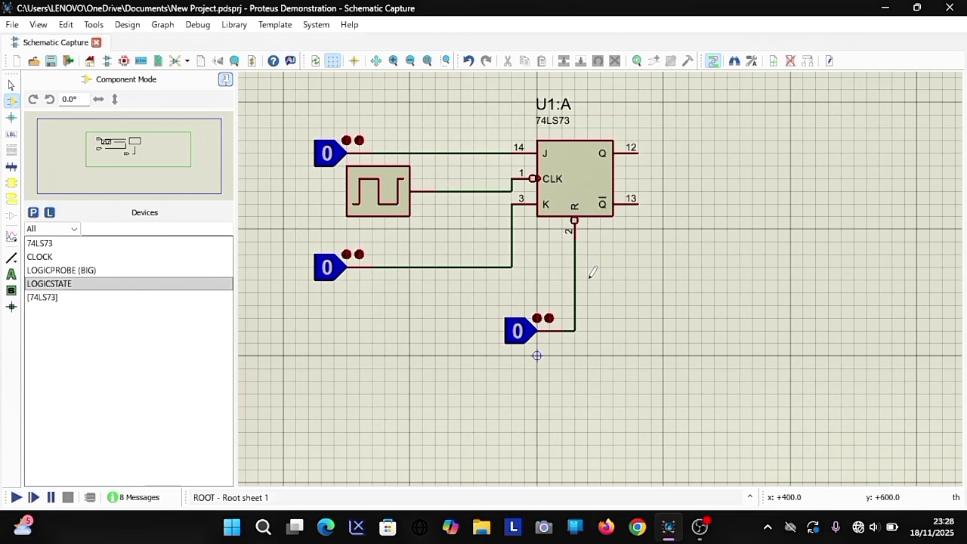
Place two LOGICPROBE (BIG) indicators right of the flip-flop, level with its Q and inverted Q outputs
click(159, 283)
click(157, 271)
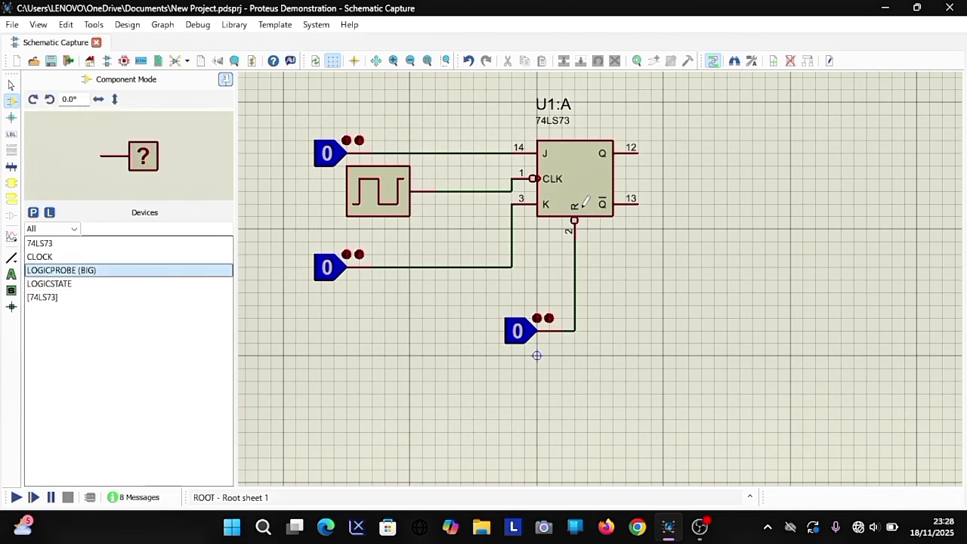
click(771, 151)
click(775, 151)
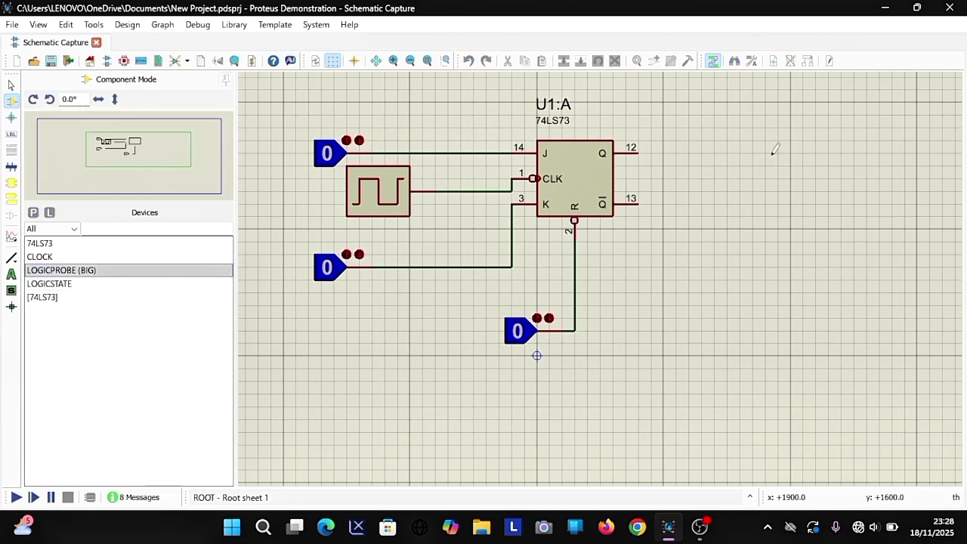
click(785, 204)
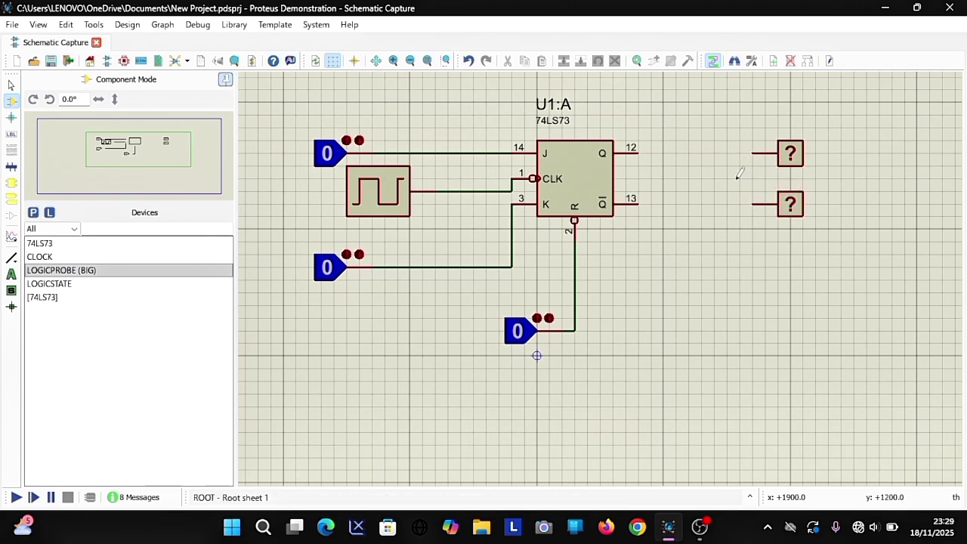
Wire the Q and inverted Q outputs to their logic probes
click(640, 154)
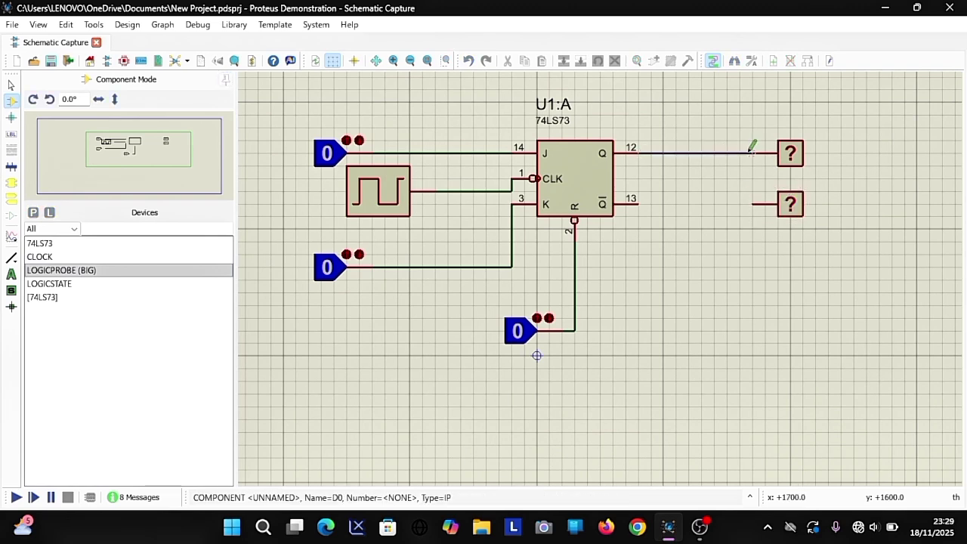
click(753, 151)
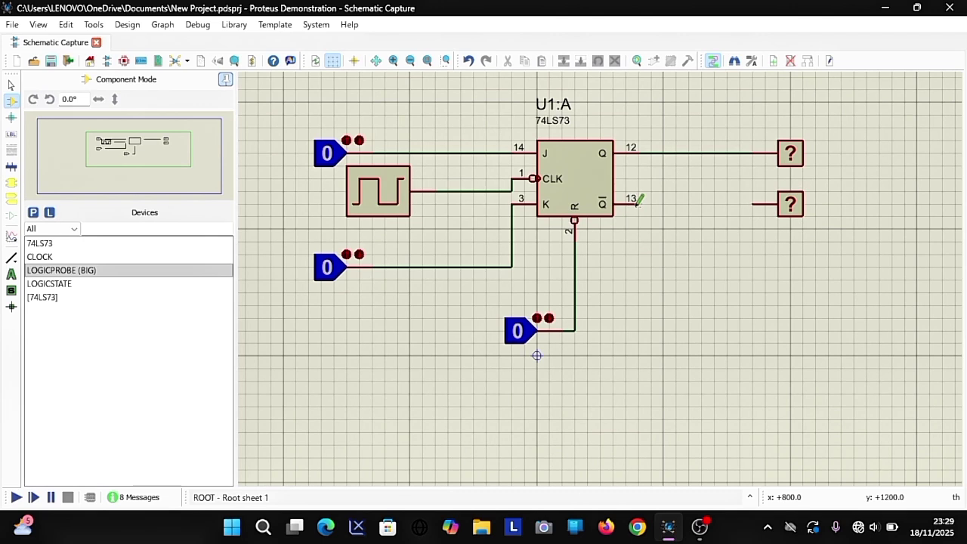
click(752, 200)
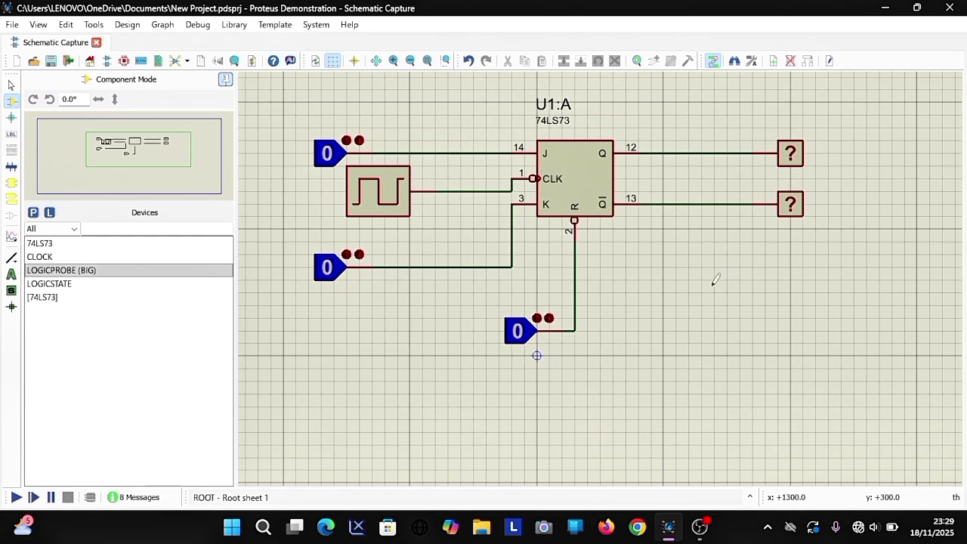
Set the reset logic state to 1 and start the simulation
click(518, 336)
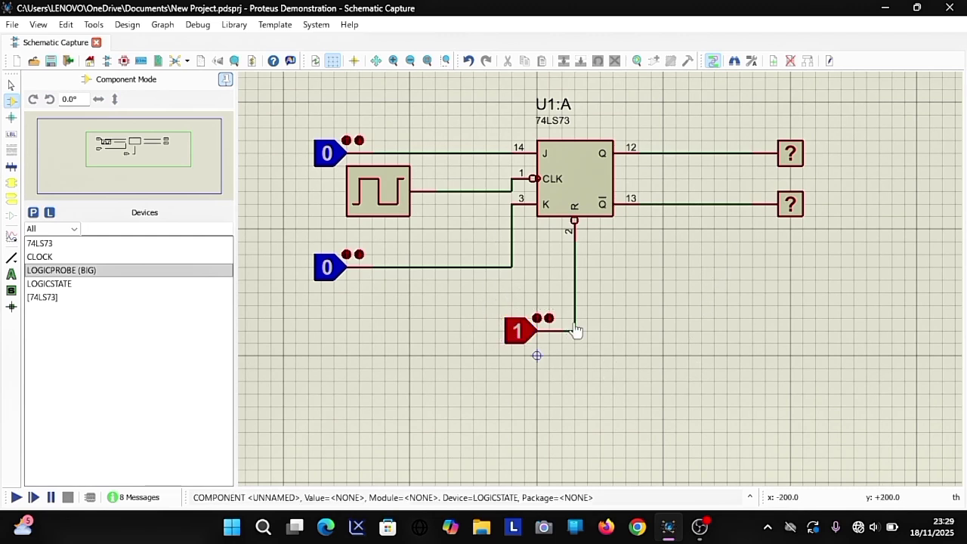
click(14, 499)
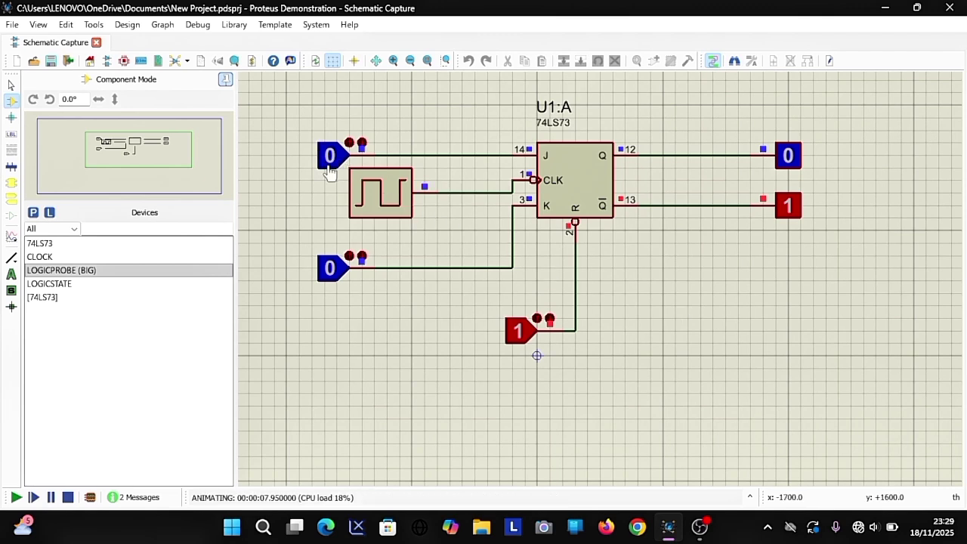
Test the running JK flip-flop by setting K to 1, J to 1, K to 0, and toggling K once more
click(329, 270)
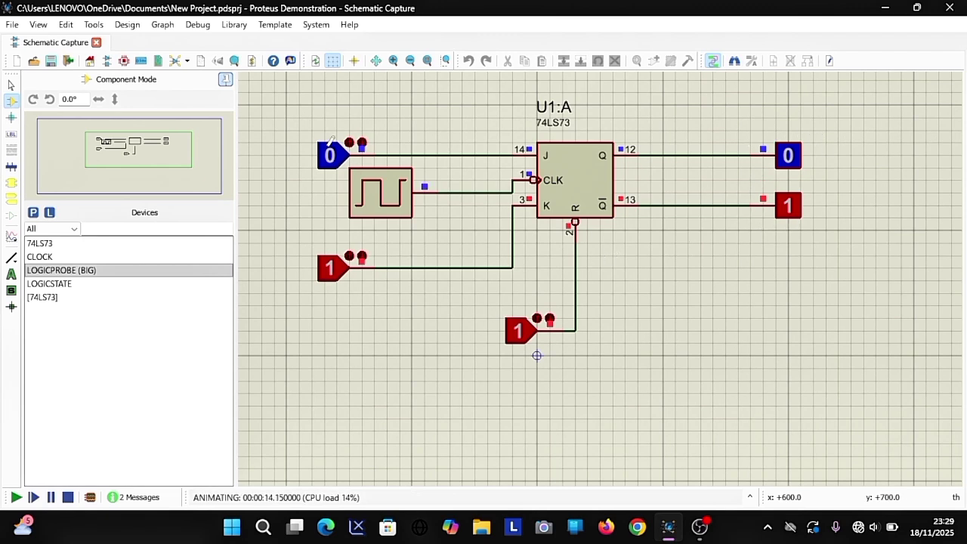
click(330, 155)
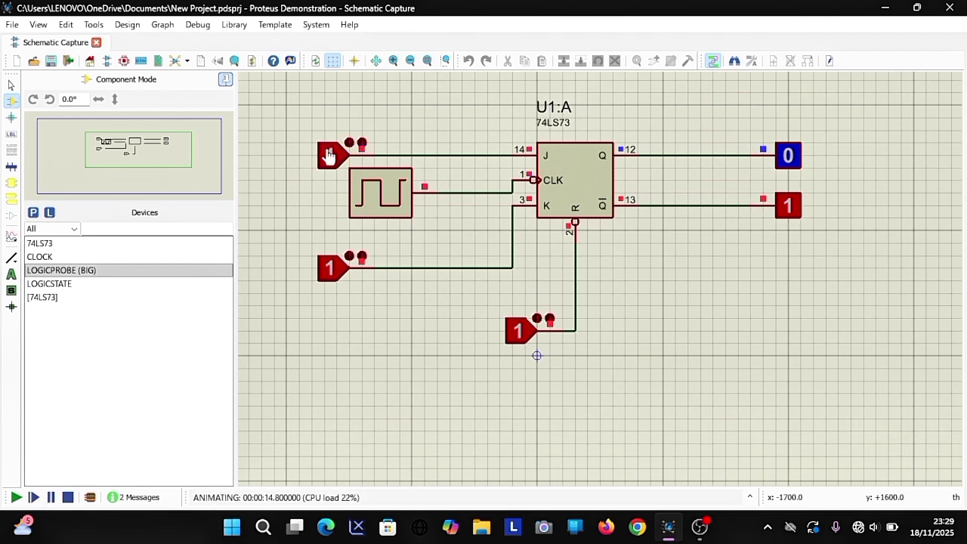
click(331, 270)
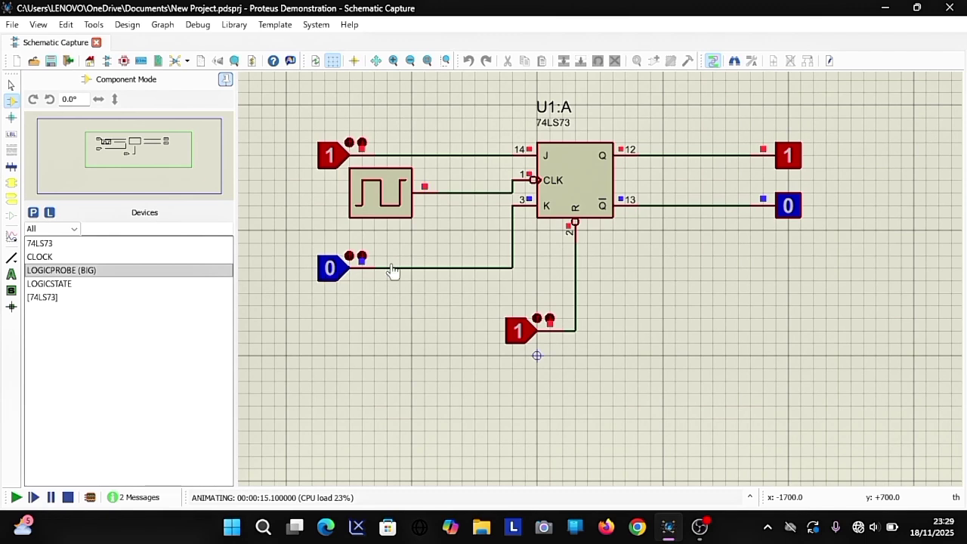
click(335, 272)
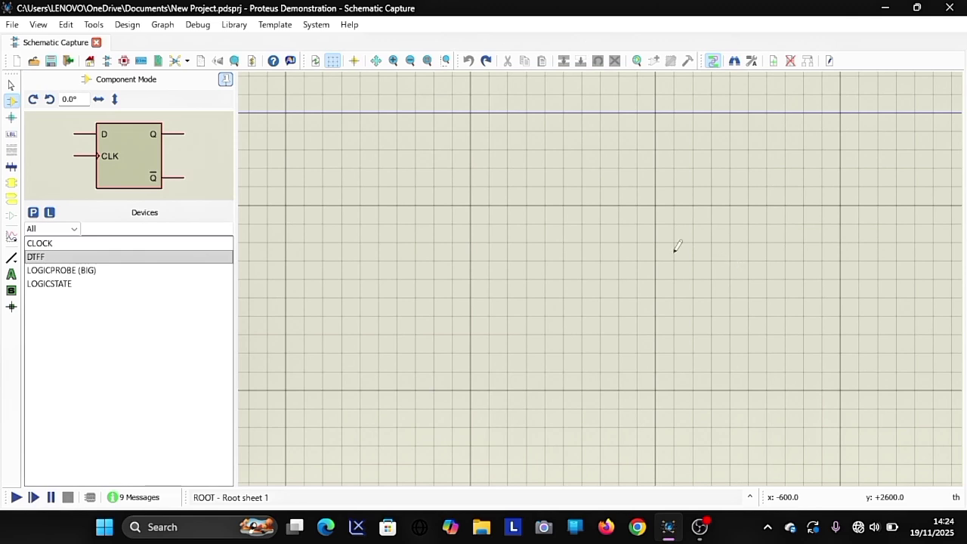
Place a DTFF flip-flop in the middle of the empty sheet and a LOGICSTATE input left of its D pin
click(583, 253)
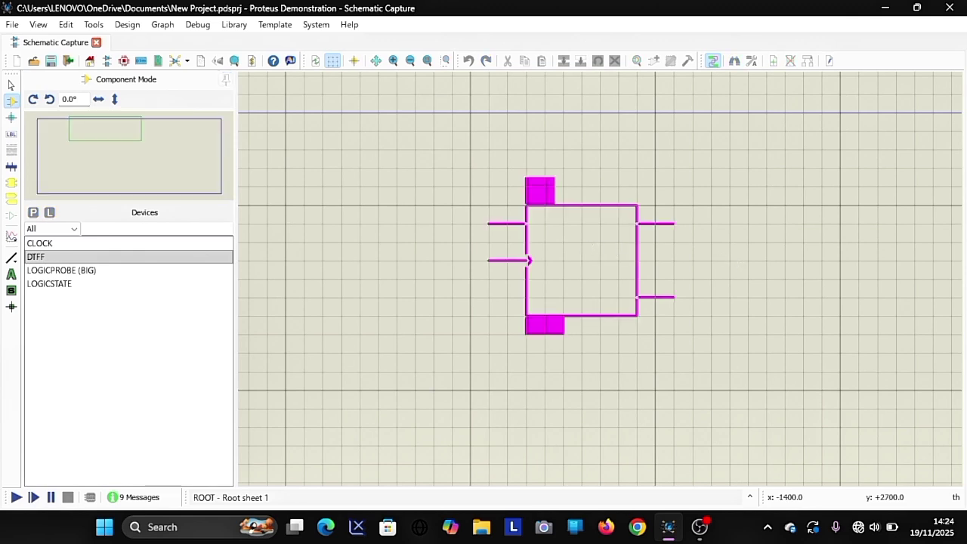
click(588, 250)
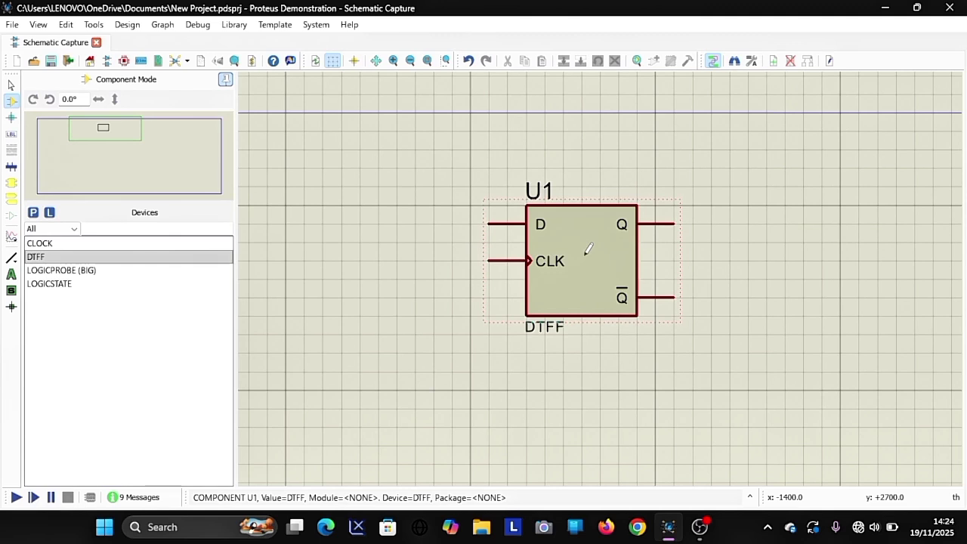
click(185, 273)
click(182, 283)
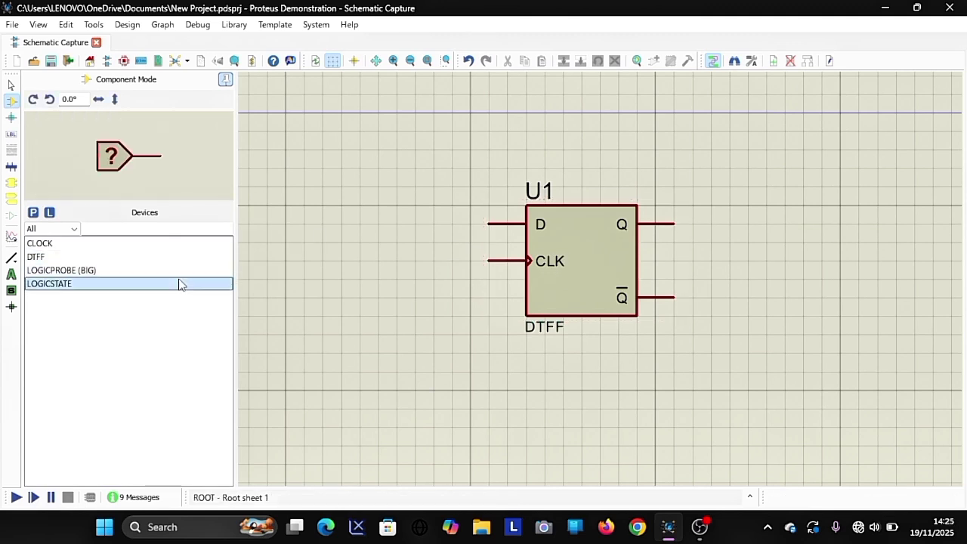
click(349, 220)
click(346, 221)
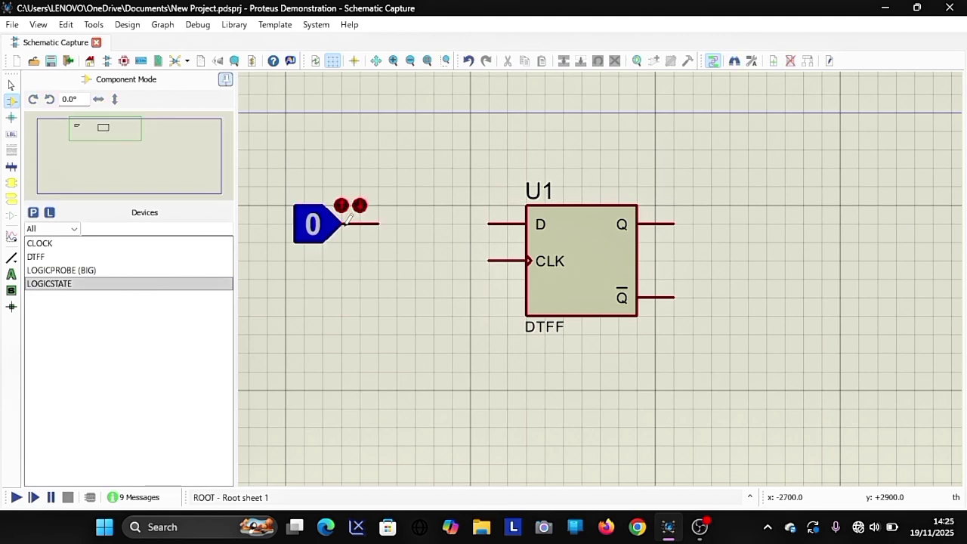
Place a CLOCK source below the logic state input, left of the D flip-flop
click(179, 244)
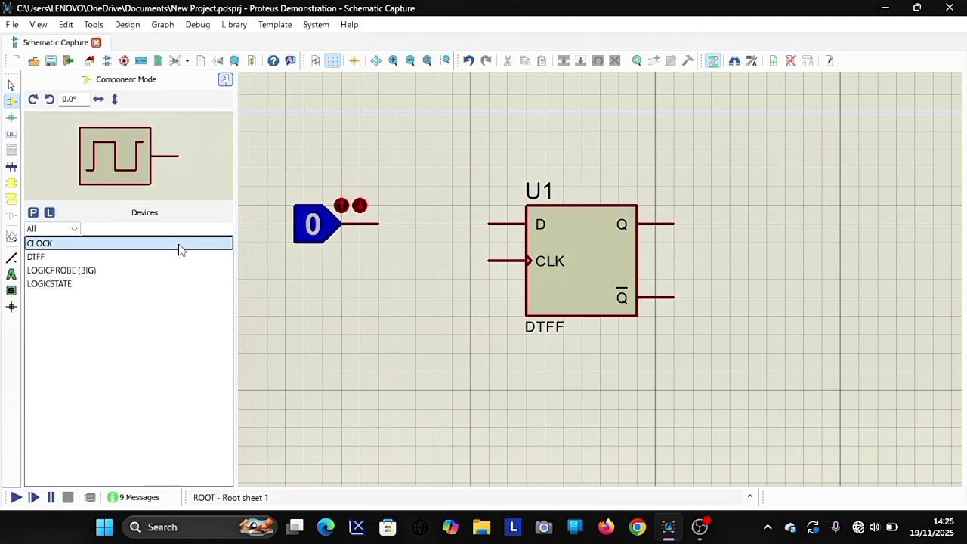
click(337, 287)
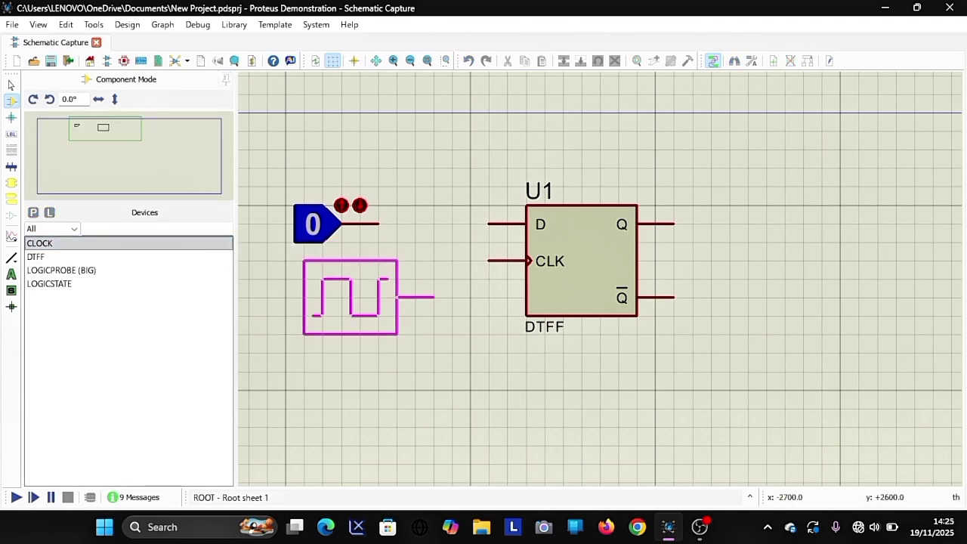
click(375, 316)
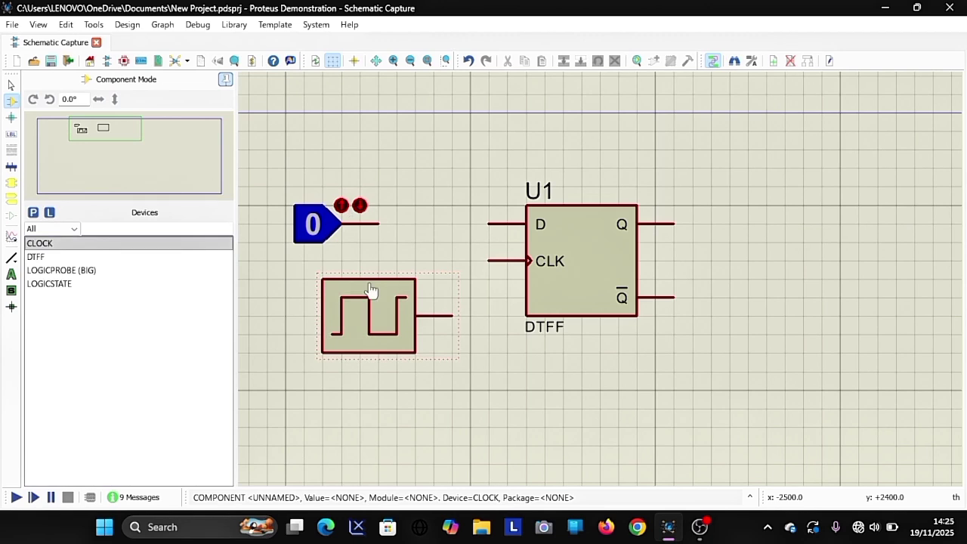
Wire the logic state to the flip-flop's D pin and the clock source to its CLK pin
click(382, 224)
click(489, 223)
click(452, 315)
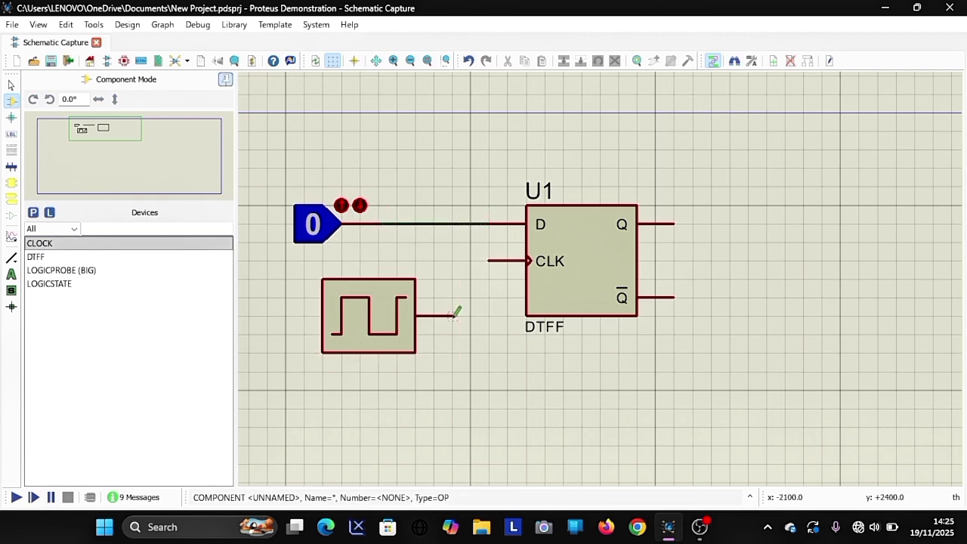
click(493, 260)
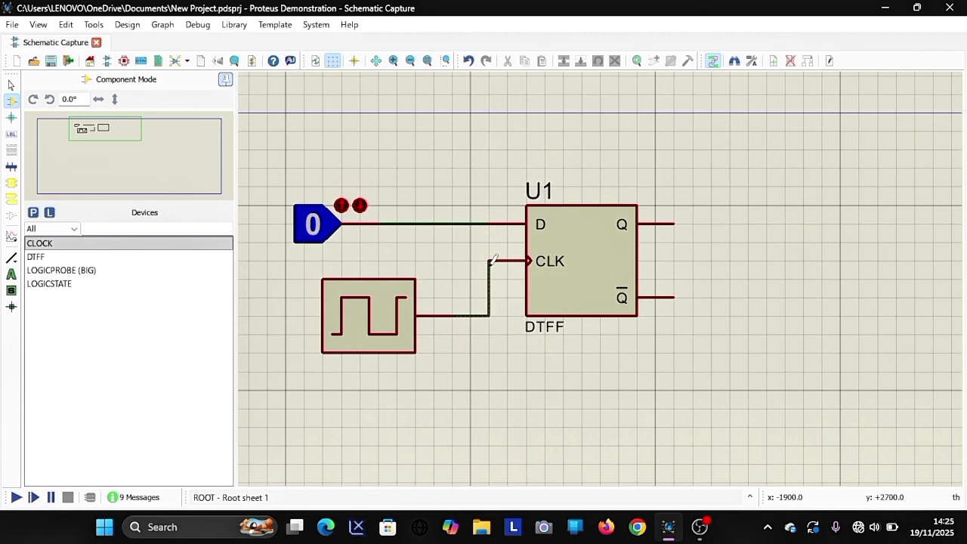
Place two LOGICPROBE (BIG) probes right of the flip-flop, level with its Q and inverted Q pins
click(185, 271)
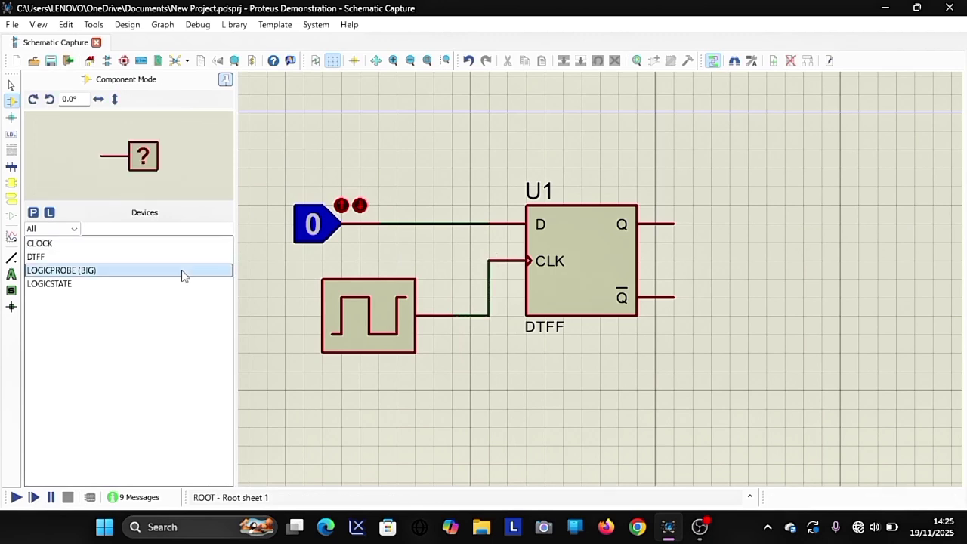
click(830, 221)
click(859, 224)
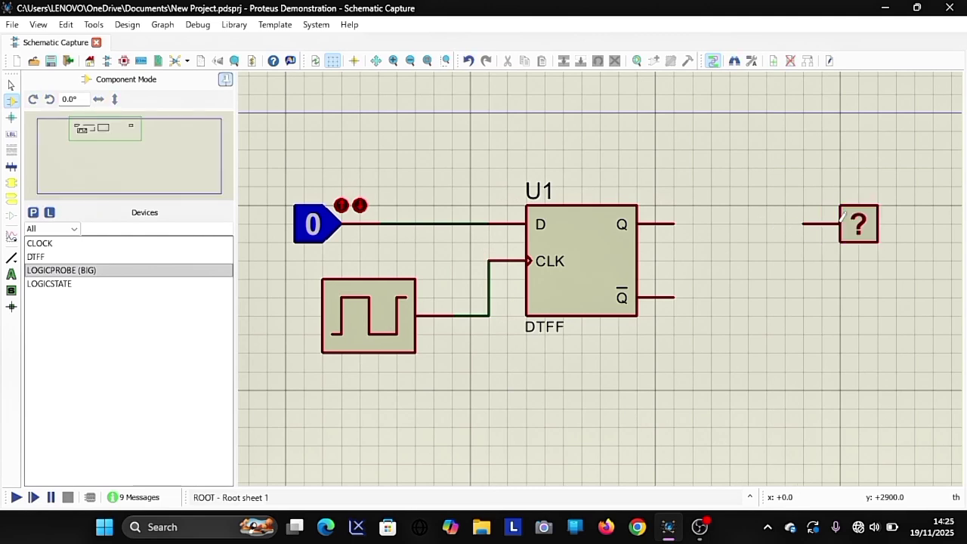
click(847, 294)
click(847, 293)
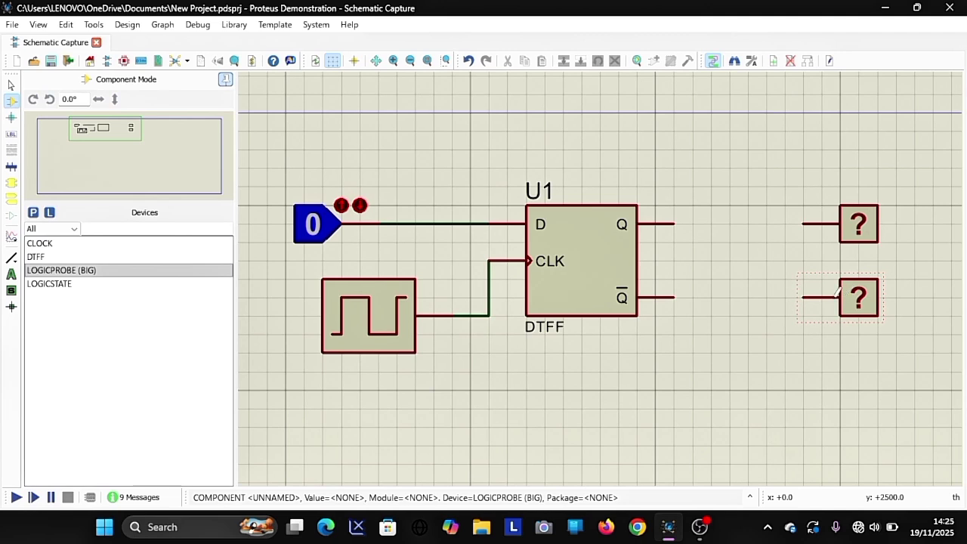
Connect the D flip-flop's Q and inverted Q pins to the two probes beside them
click(675, 224)
click(803, 222)
click(675, 297)
click(806, 294)
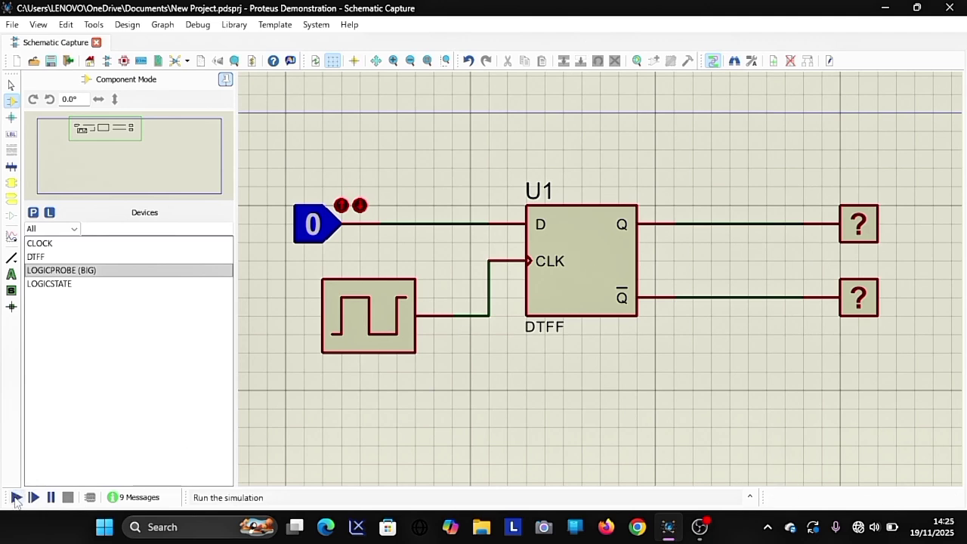
Run the D flip-flop simulation and set the D logic state to 1
click(16, 498)
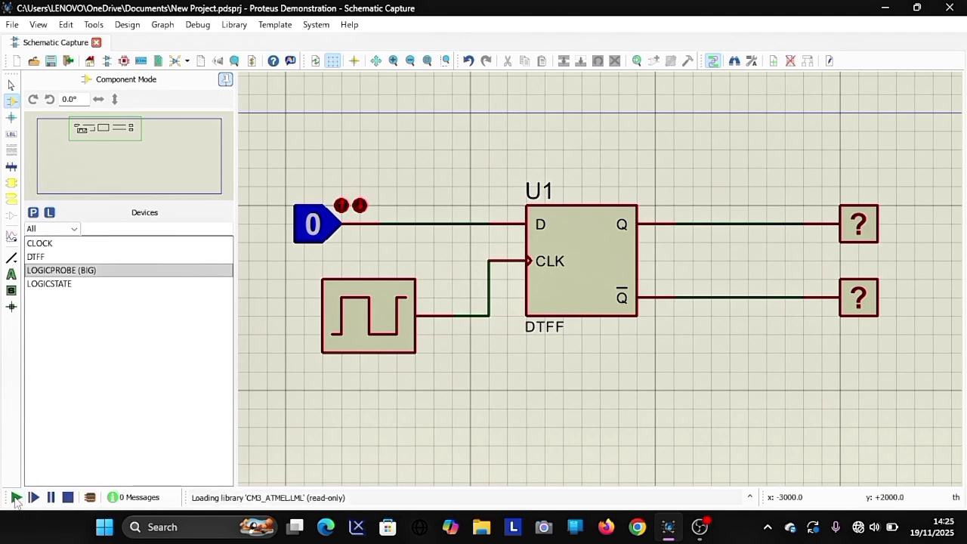
scroll(310, 373, down, 3)
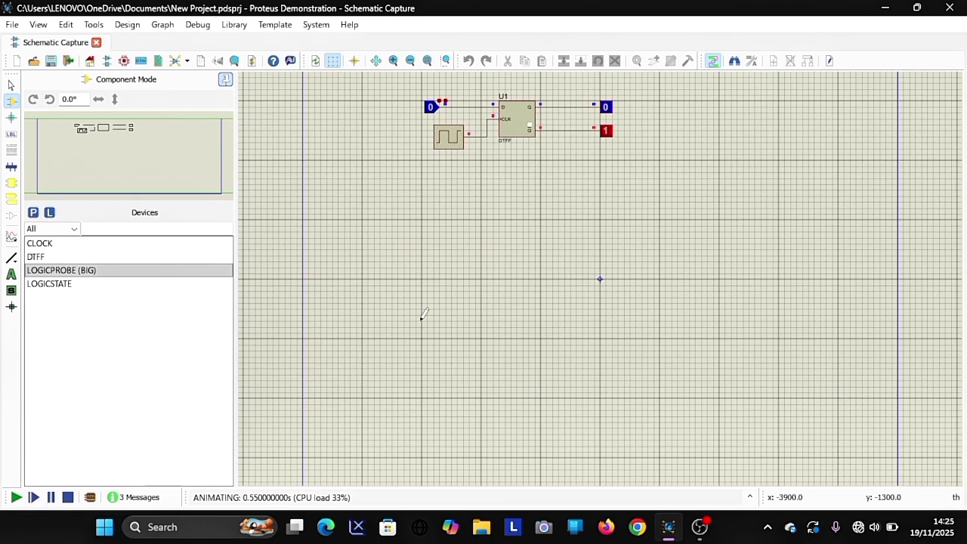
scroll(533, 140, up, 3)
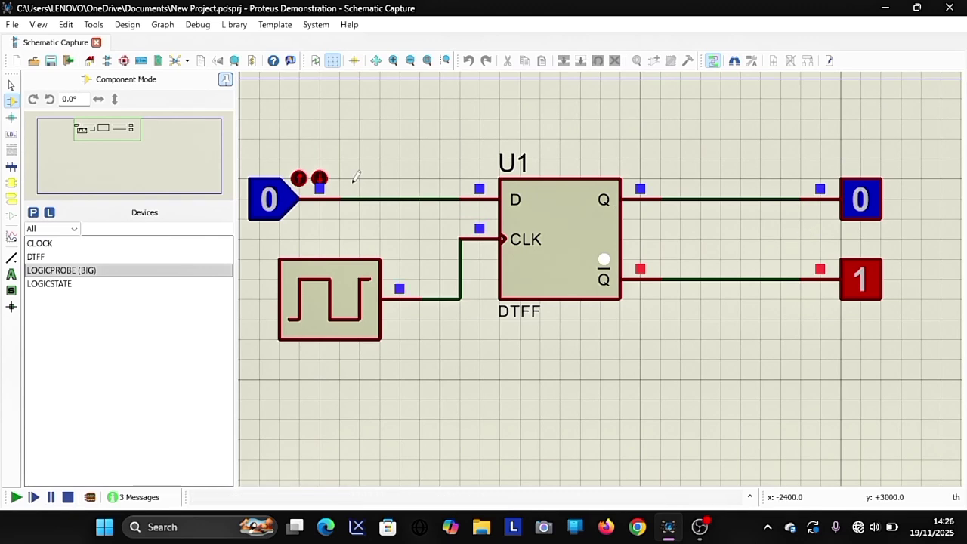
click(271, 201)
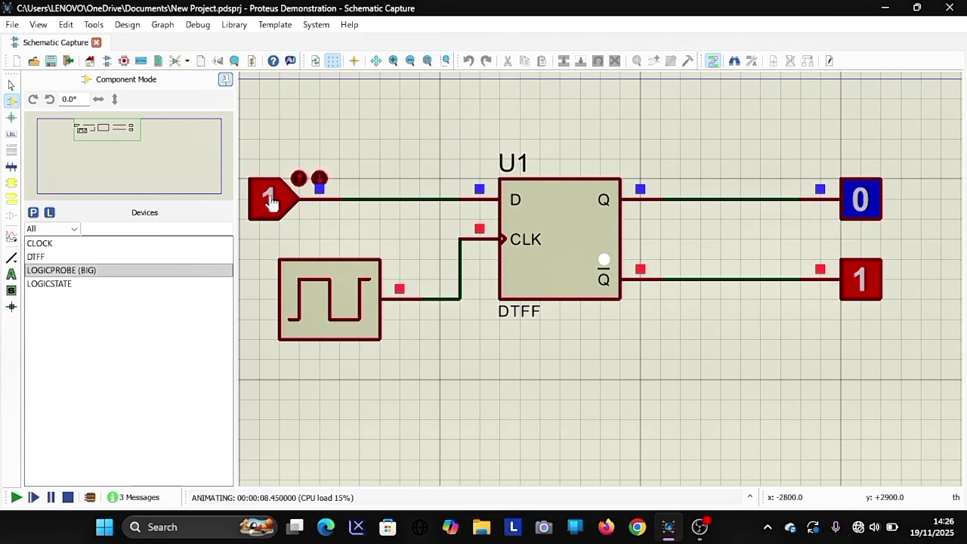